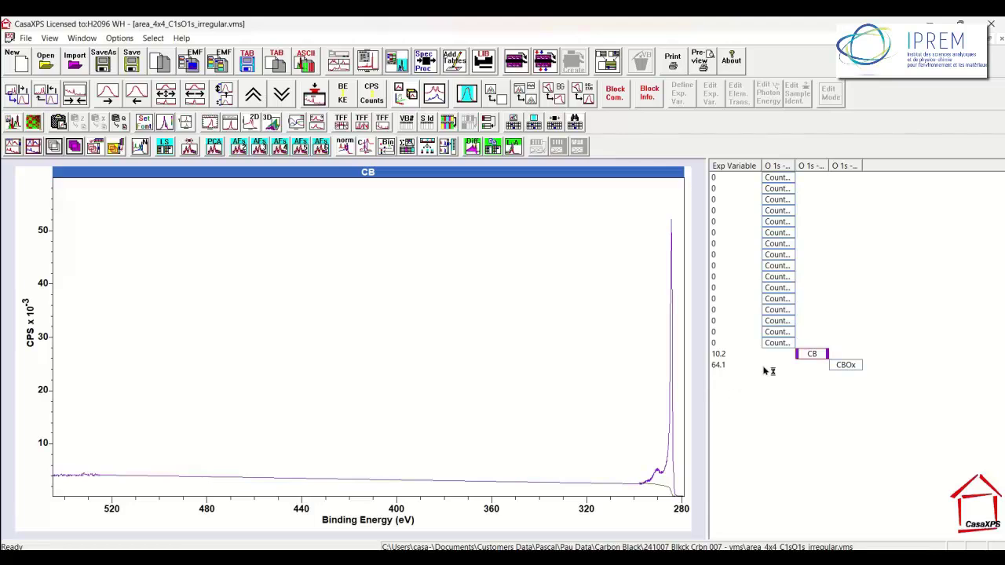
Copy the CB block into a new block using its processed data only.
left_click(808, 356)
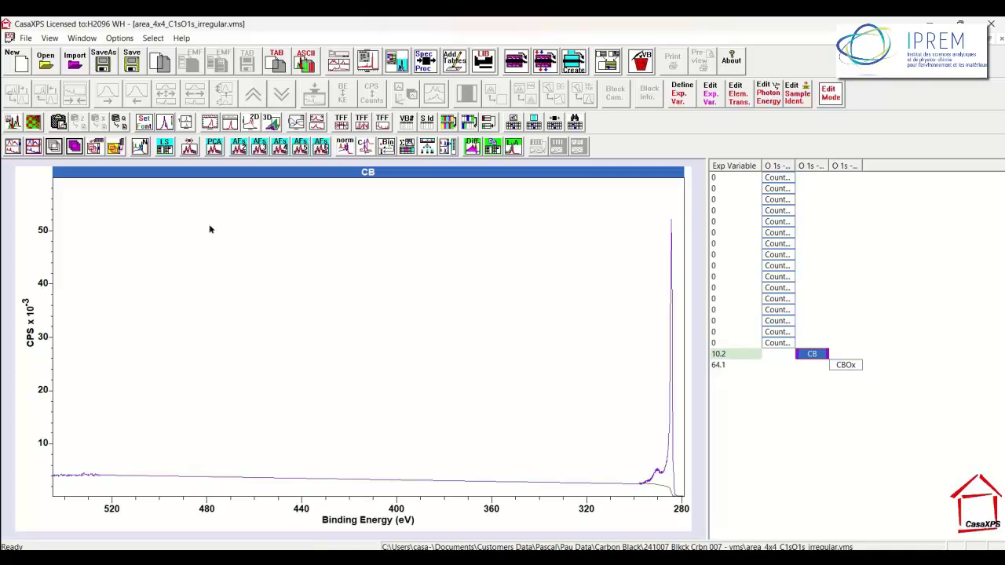
left_click(161, 63)
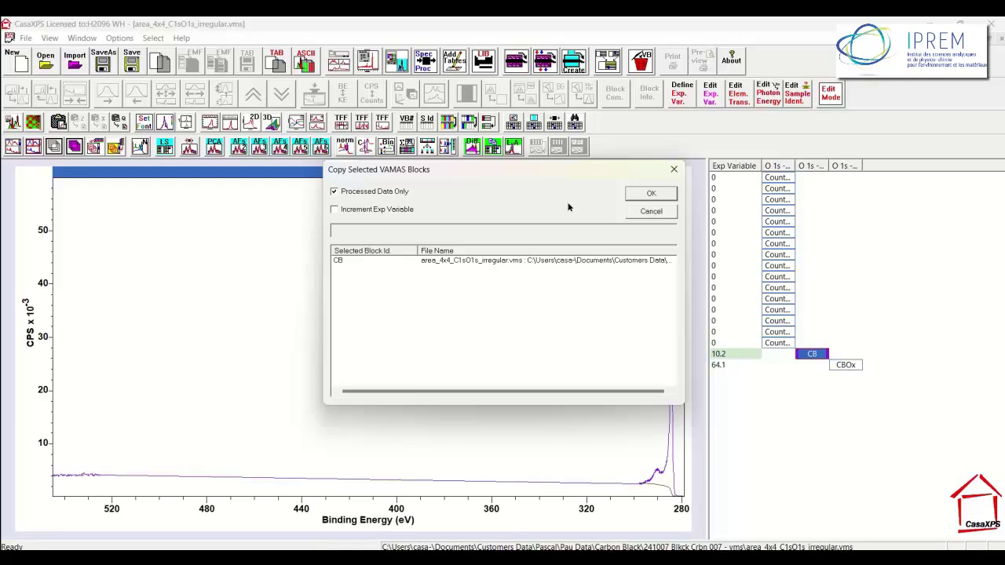
left_click(644, 199)
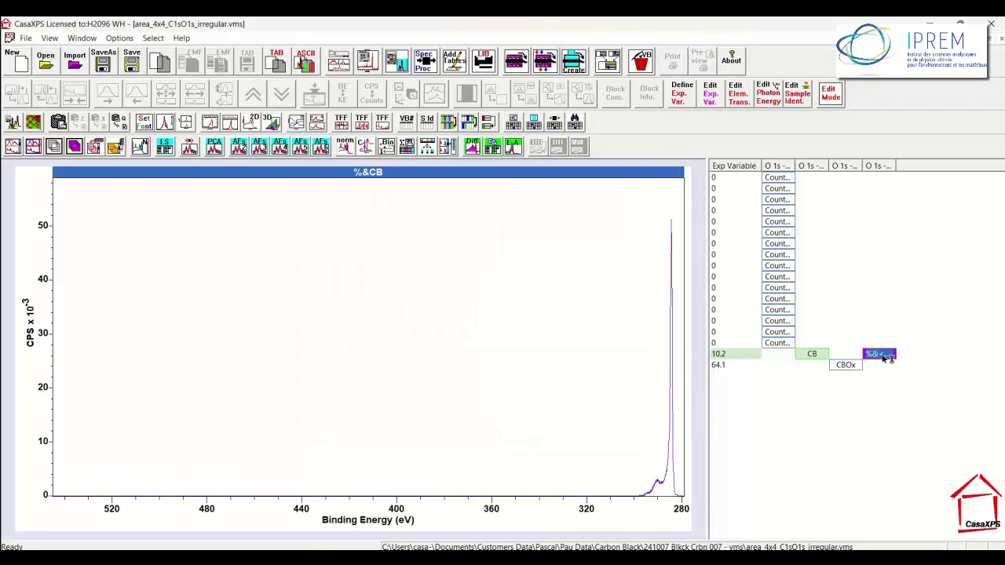
Check the copied block's processing history and compare its spectrum with the original CB spectrum.
left_click(566, 273)
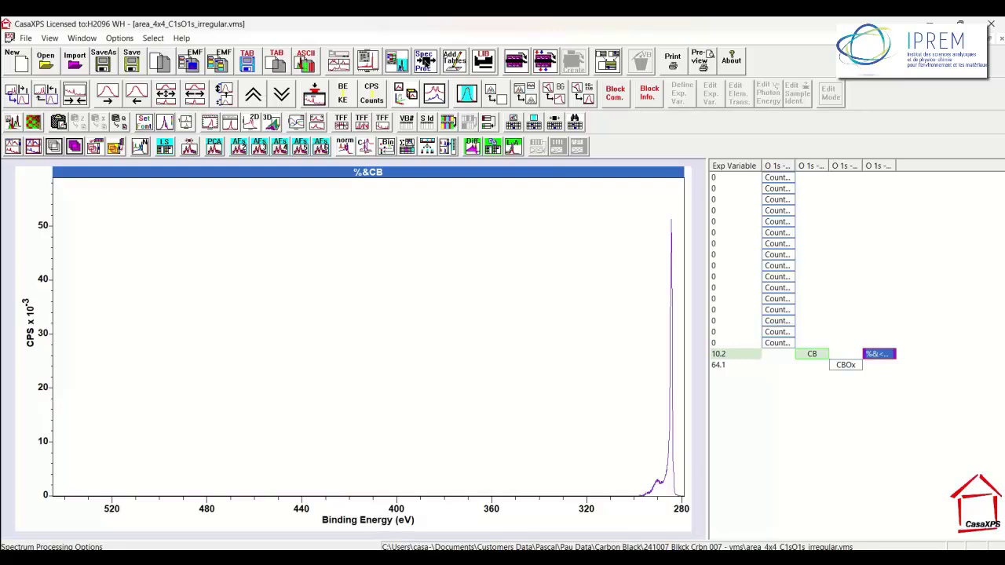
left_click(424, 62)
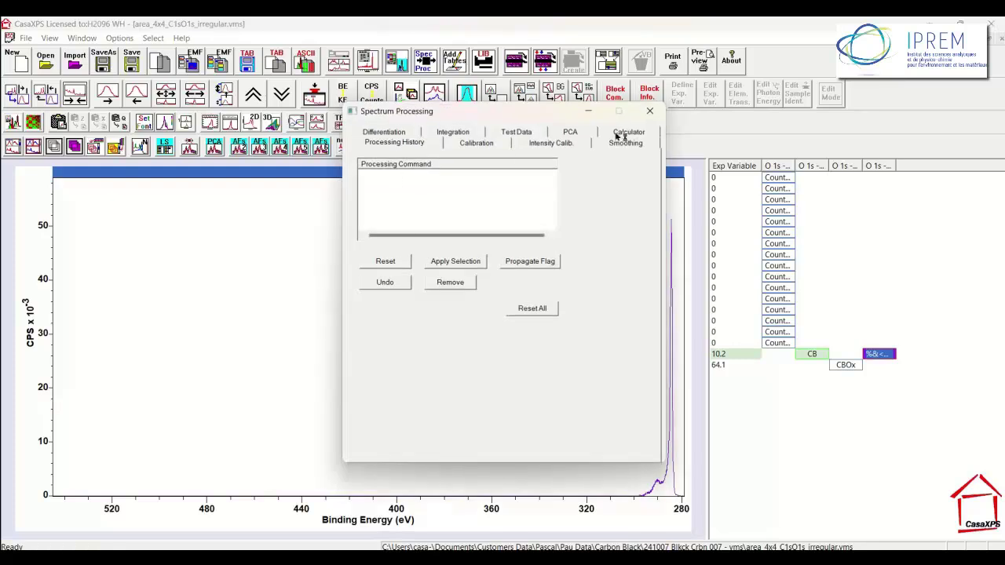
left_click(649, 111)
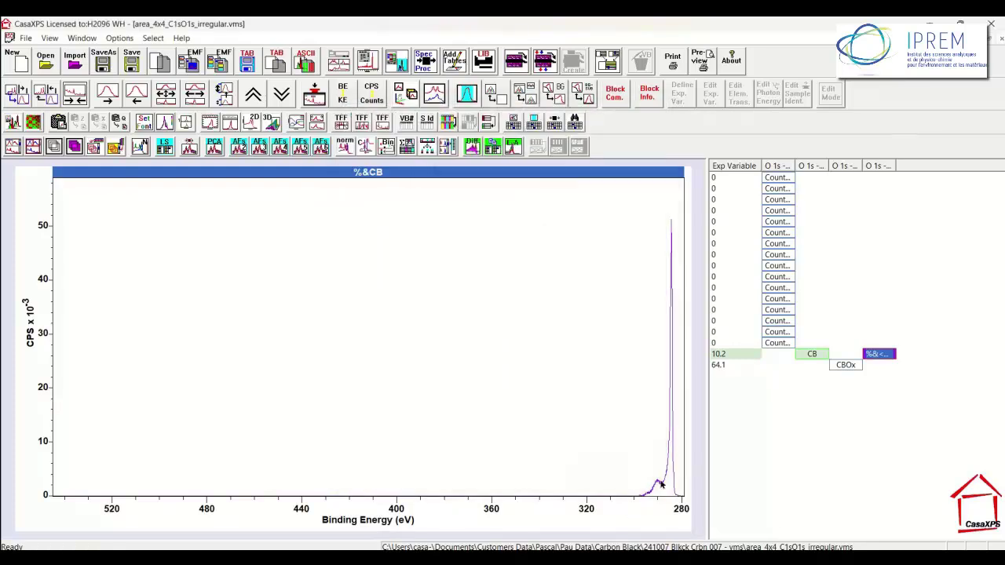
left_click(812, 356)
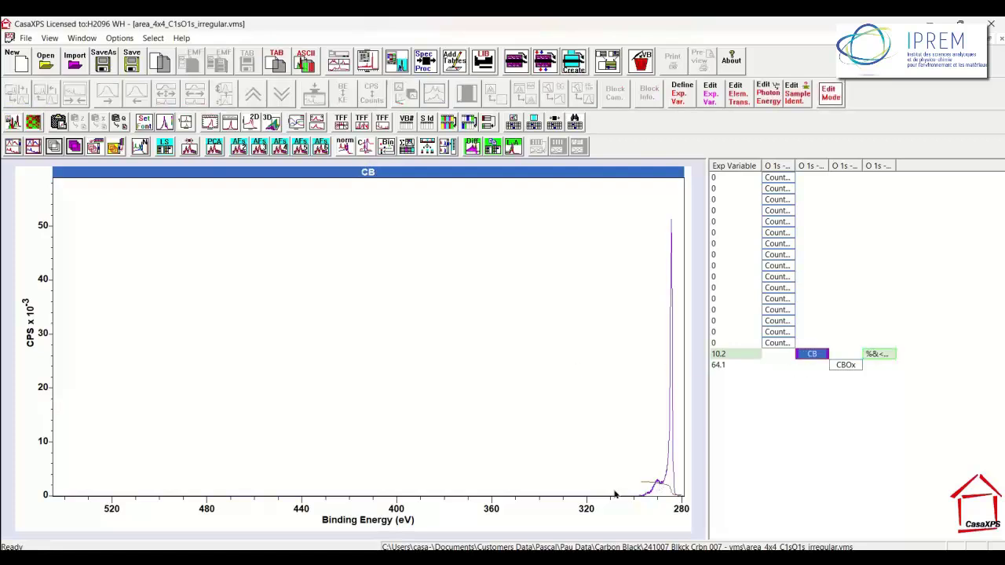
left_click(189, 153)
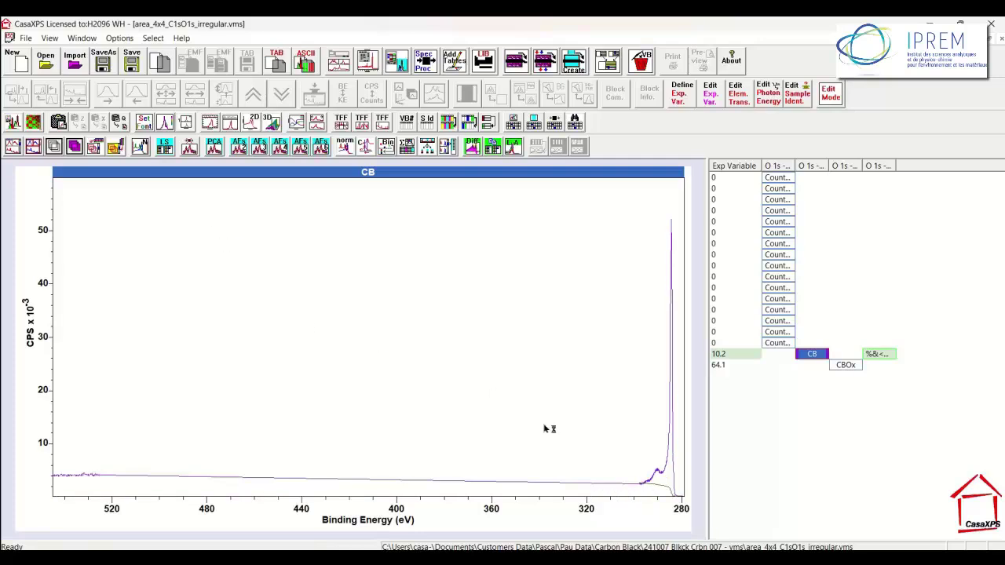
Display the copied block's spectrum and widen its column enough to read the full block identifier.
left_click(879, 354)
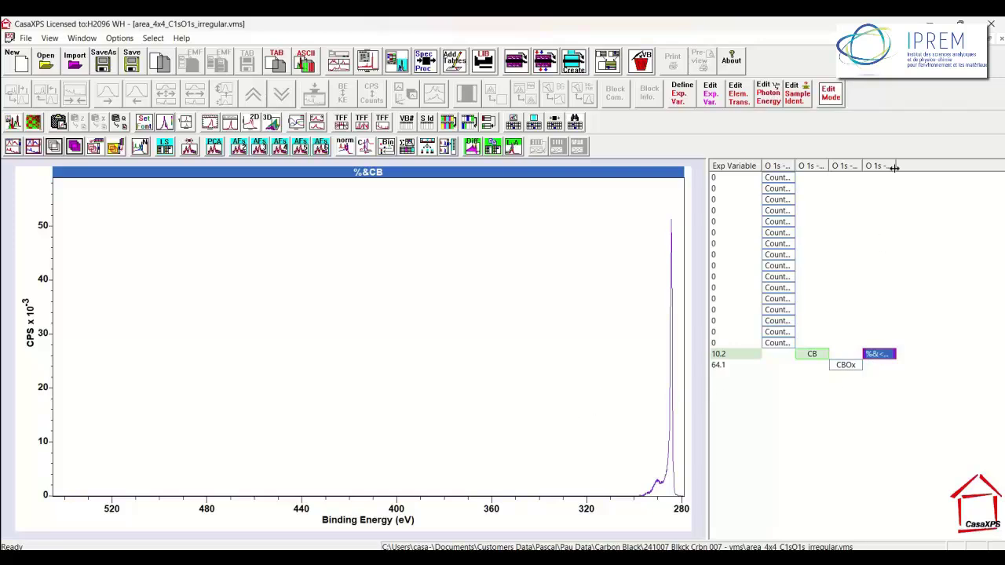
left_click_drag(894, 166, 910, 166)
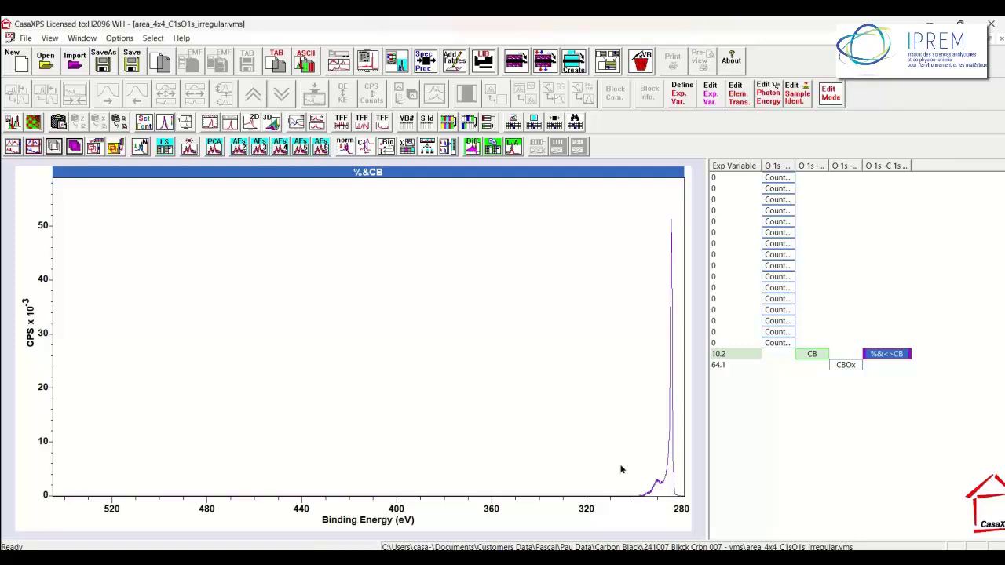
left_click(887, 356)
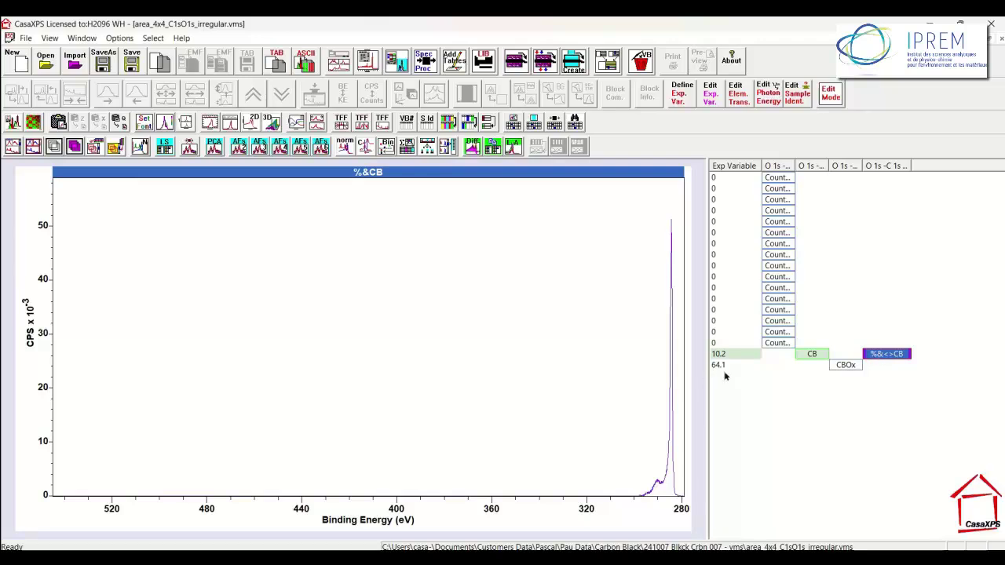
Create a component on the CB spectrum in its quantification parameters.
left_click(813, 353)
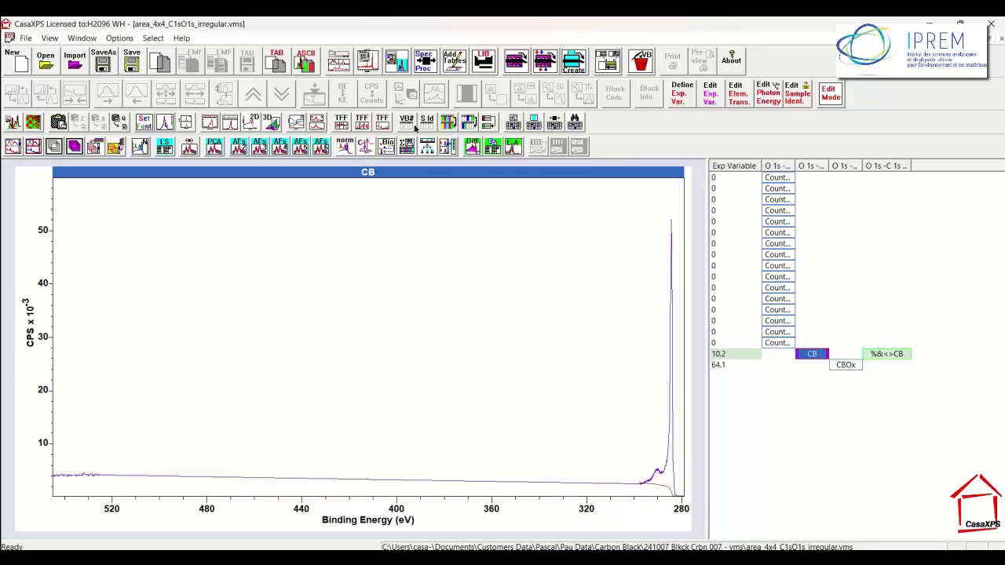
left_click(396, 61)
left_click_drag(372, 102, 169, 99)
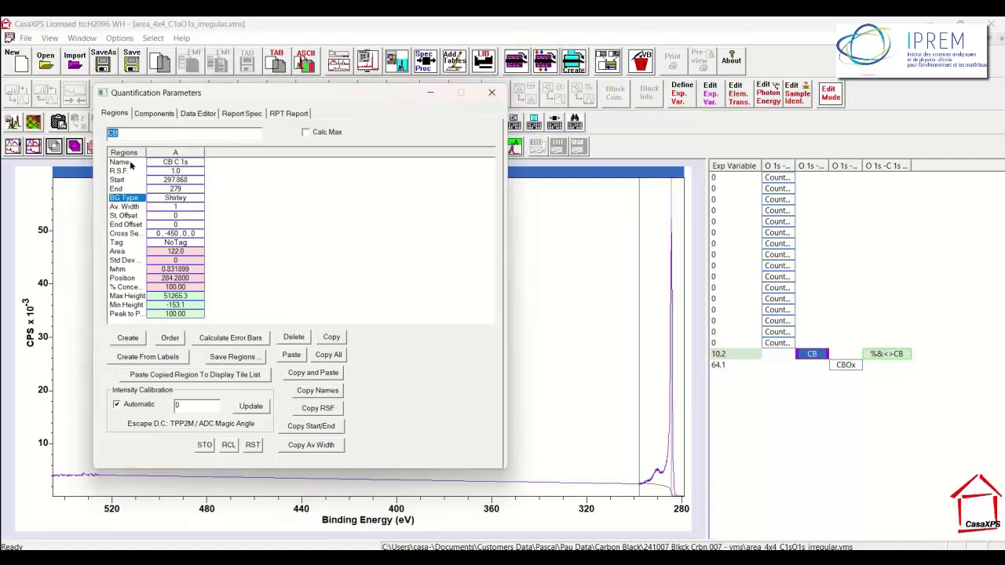
left_click(146, 115)
left_click(124, 310)
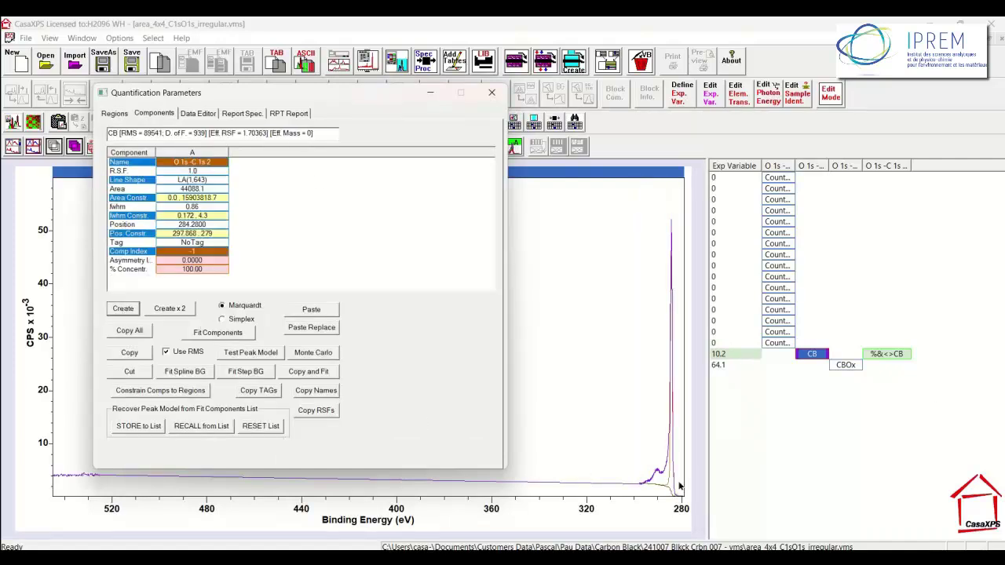
Review the list of line shapes available for the new CB component and close it without choosing one.
left_click(213, 180)
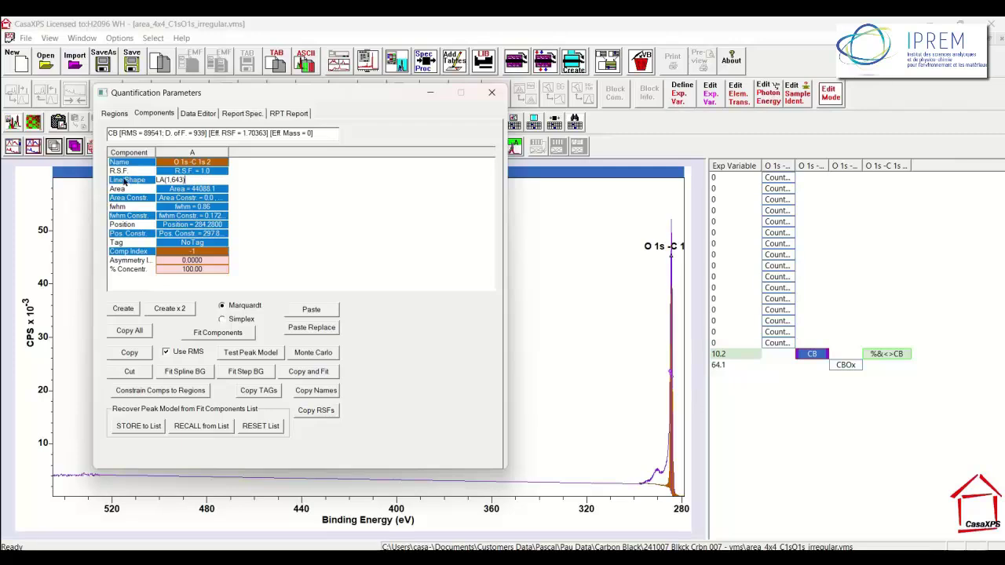
left_click(124, 180)
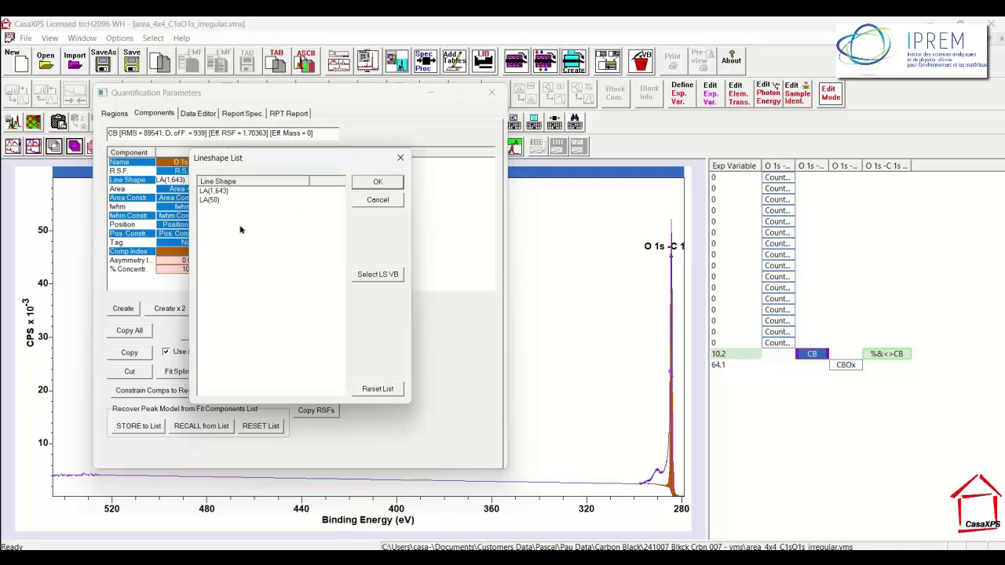
left_click(400, 157)
Copy the processed block's identifier %&<>CB and use it as the line shape of the CB component.
left_click(889, 354)
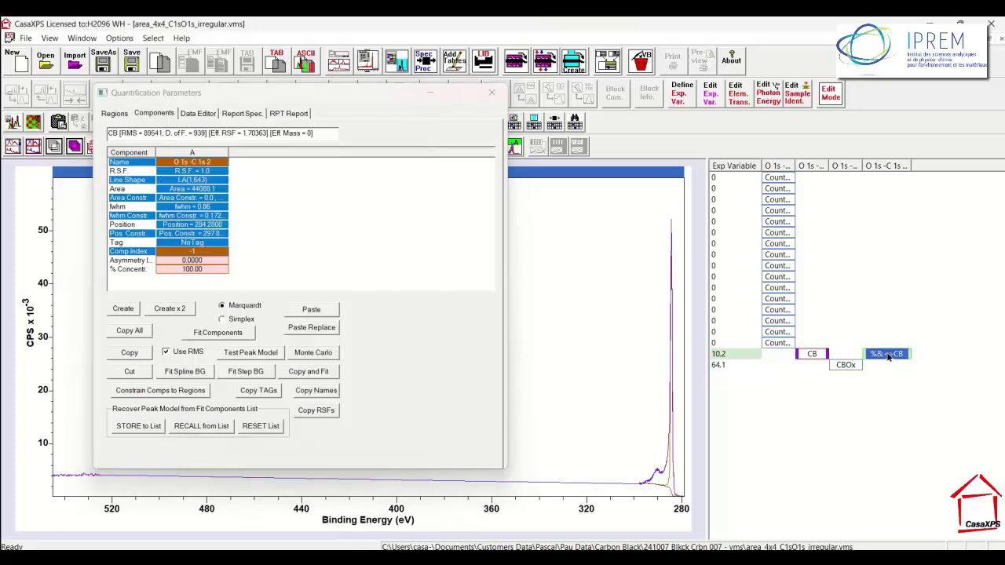
left_click_drag(150, 131, 92, 135)
key("ctrl+c")
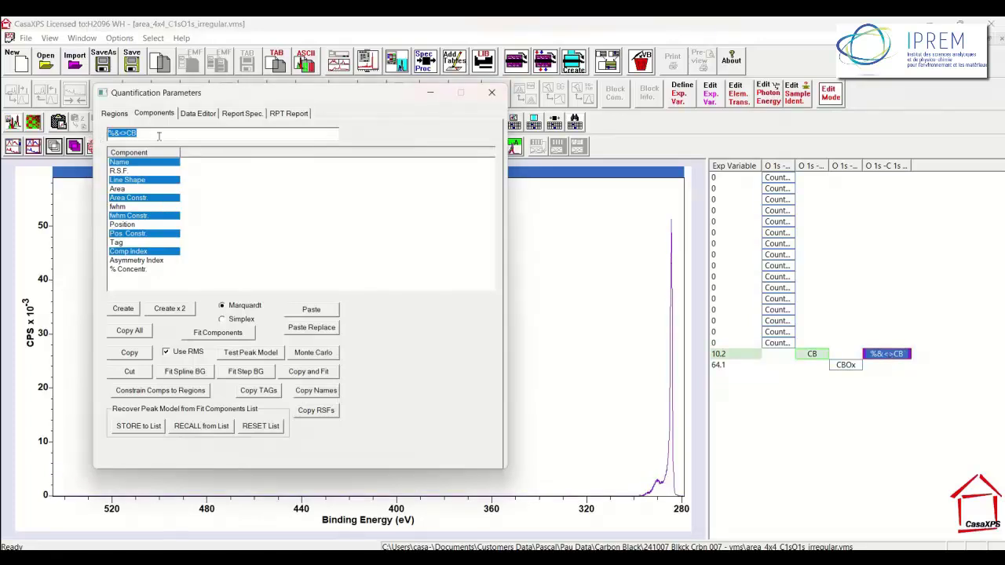
left_click(811, 354)
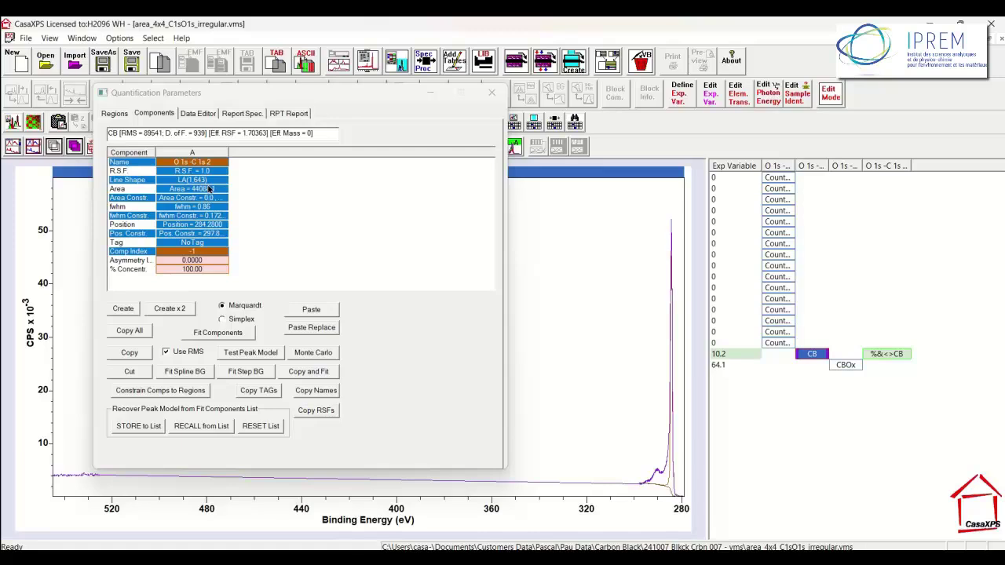
left_click(212, 179)
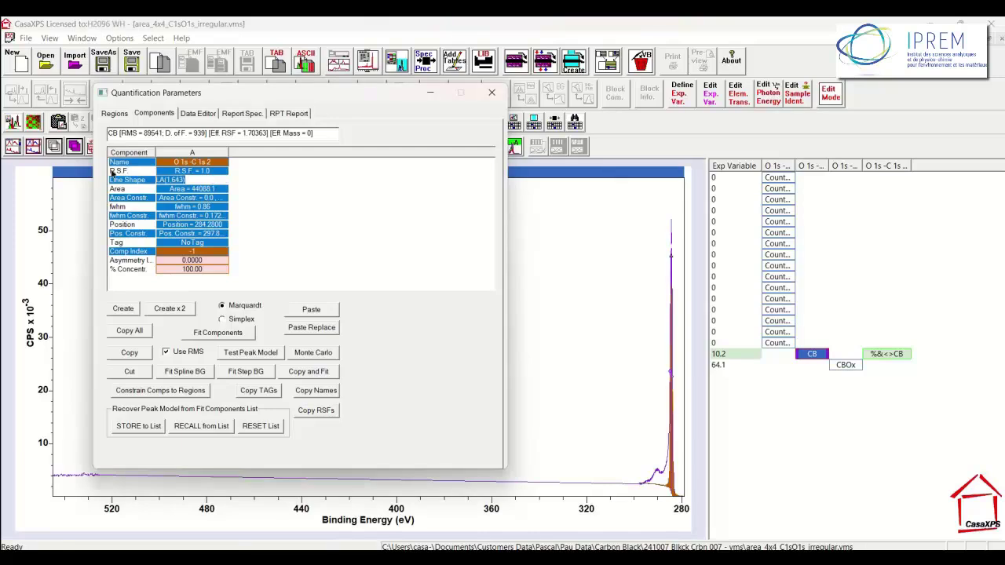
key("ctrl+v")
key("Return")
key("Return")
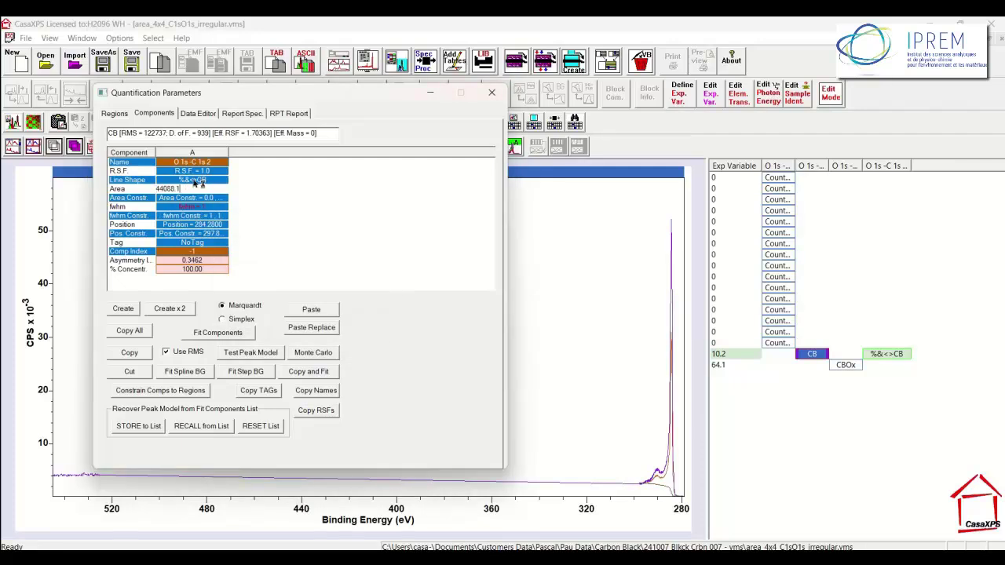
Check the line shape list again for the %&<>CB entry and close the list.
left_click(198, 179)
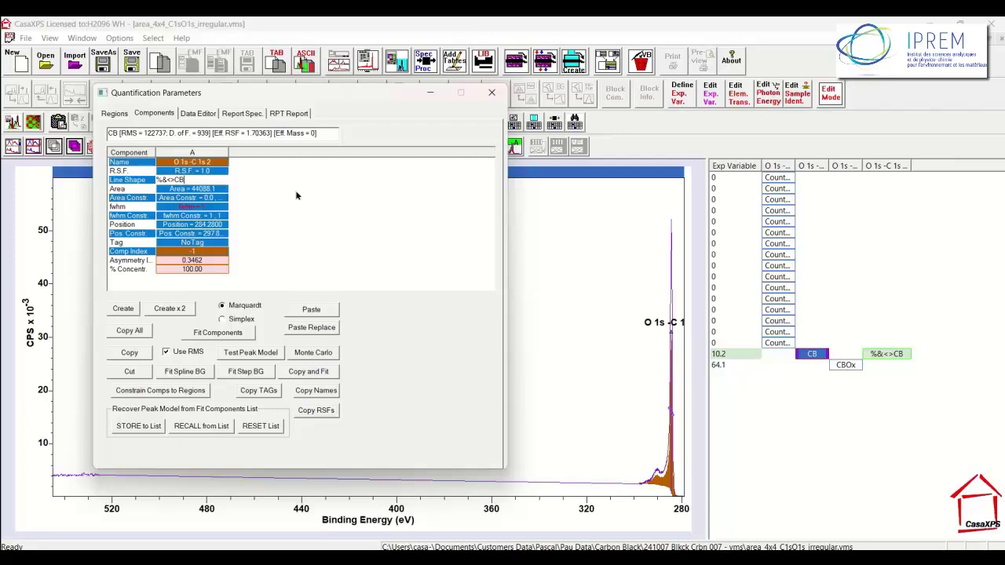
double_click(124, 181)
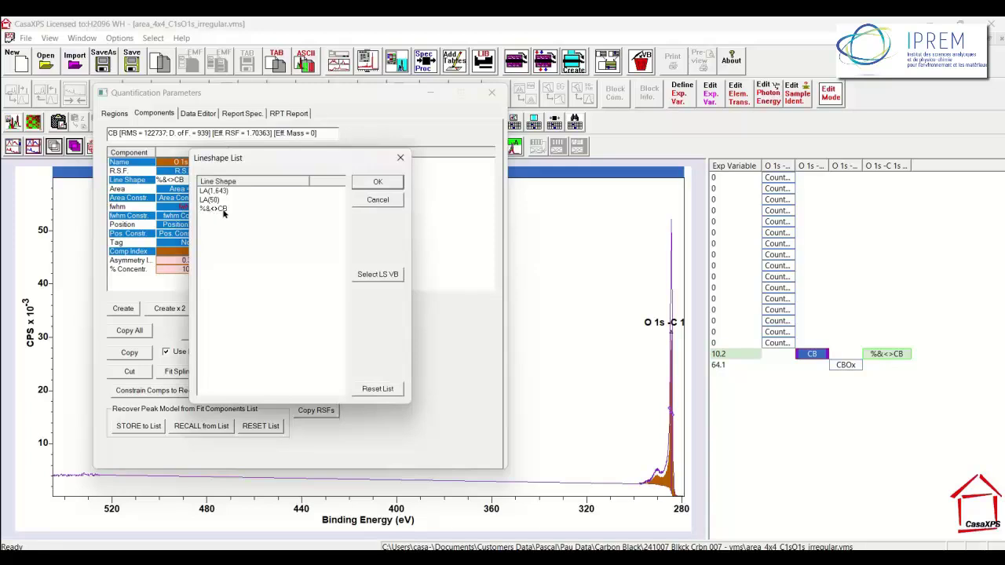
left_click(400, 158)
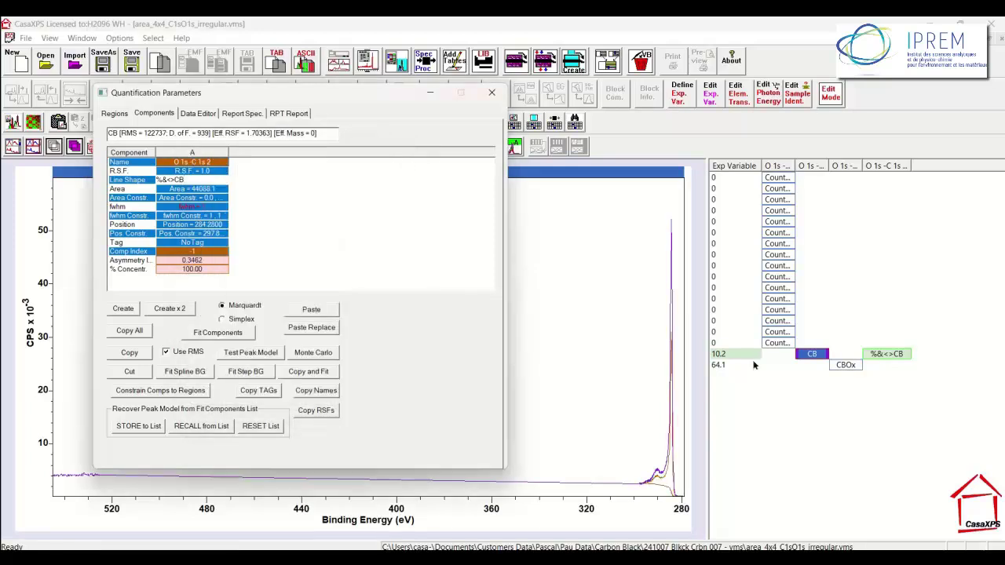